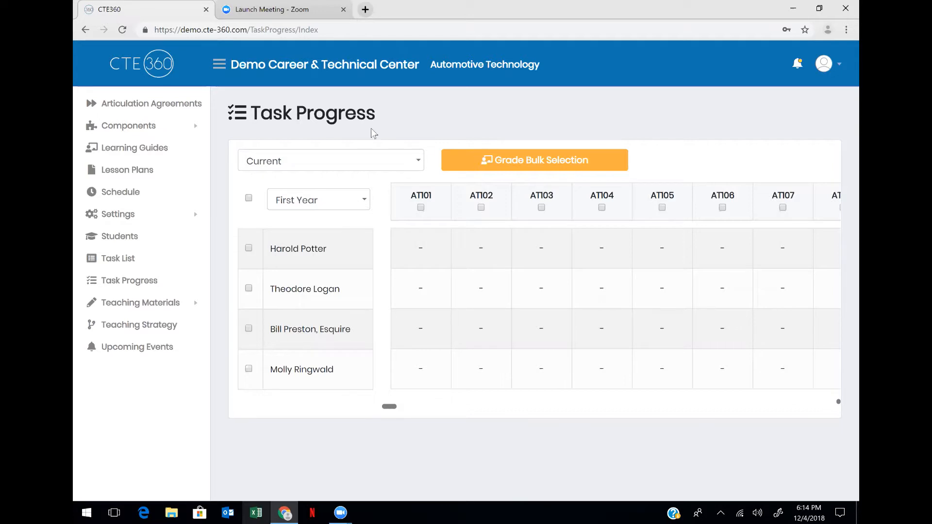
Find the student in the Students list by searching the first name, and open that student's profile.
left_click(131, 237)
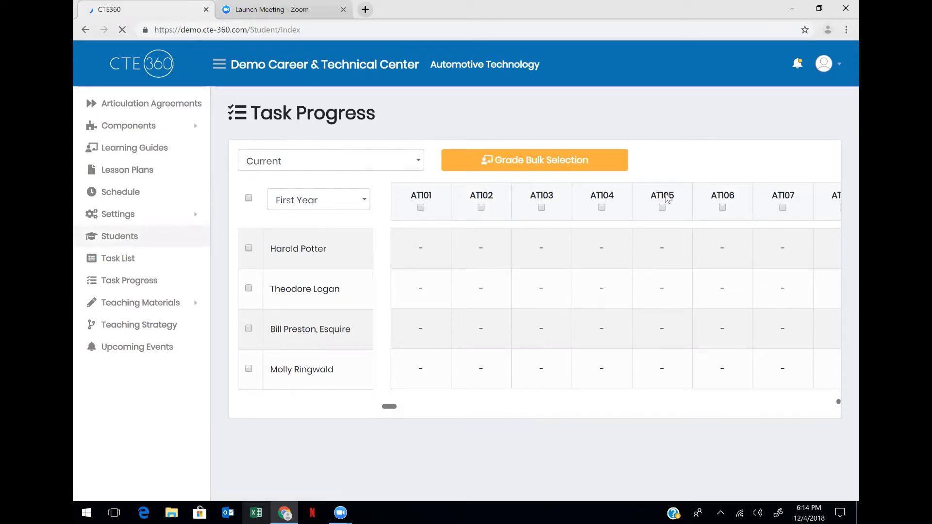
left_click(723, 221)
type("bill")
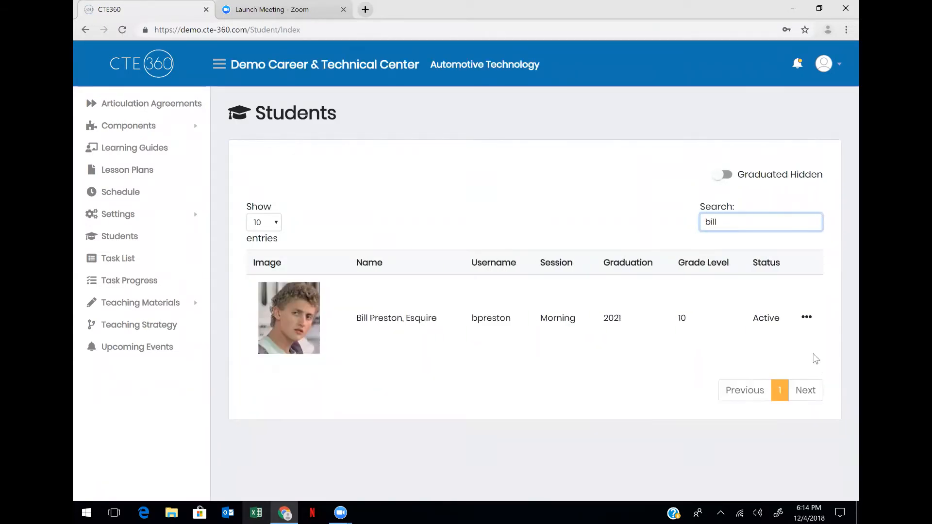
left_click(806, 317)
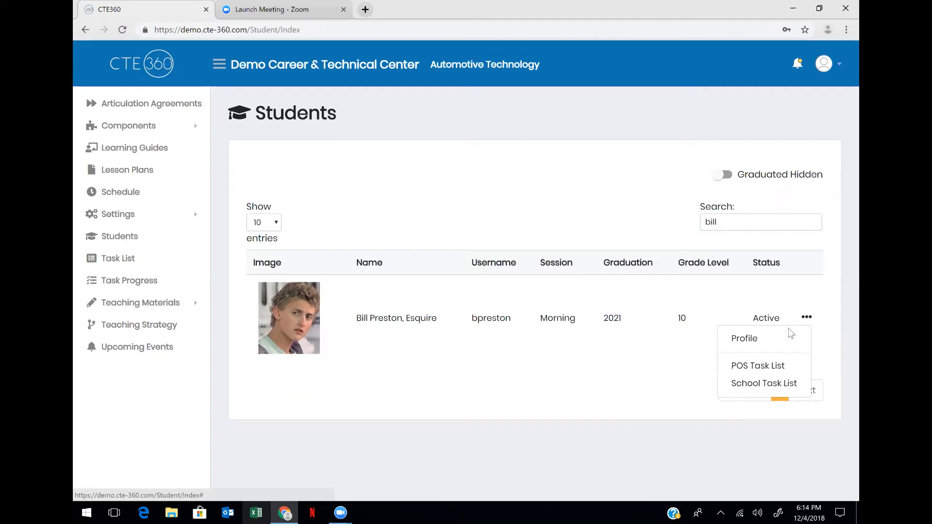
left_click(761, 340)
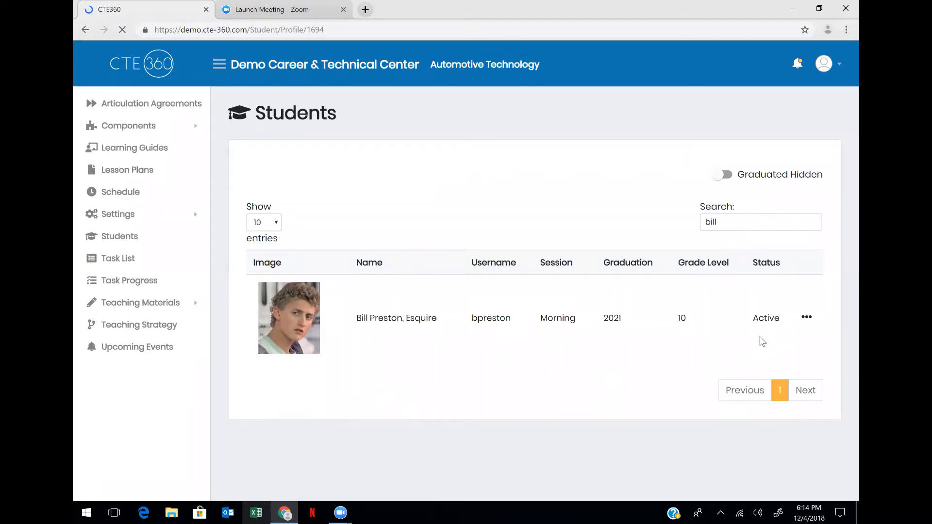
Examine the student's profile information, completion percentages and the performance grades in the Automotive Technology - POS task list.
scroll(631, 374, "down", 2)
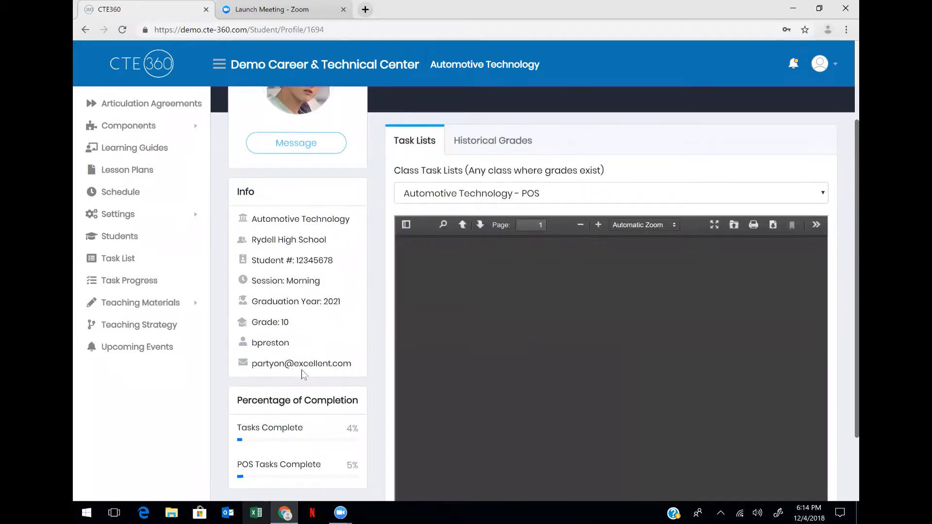
scroll(302, 372, "down", 1)
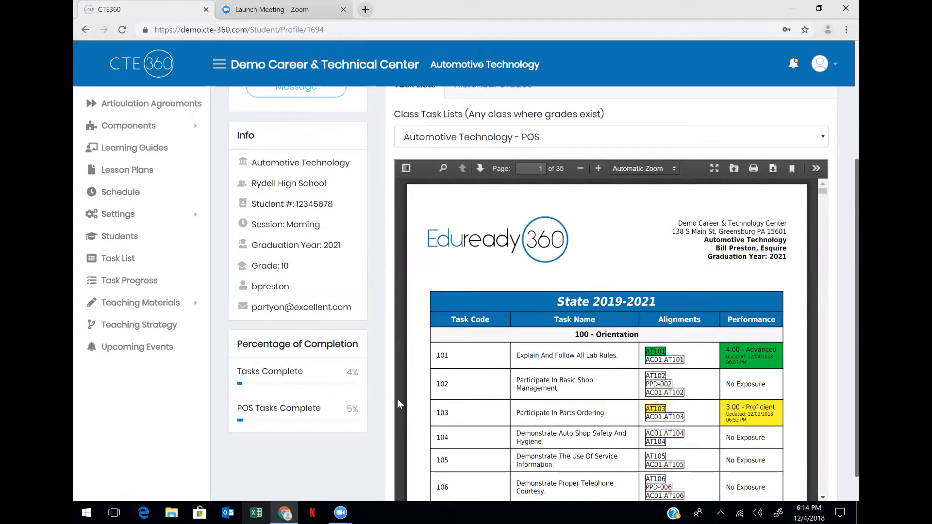
scroll(397, 399, "up", 2)
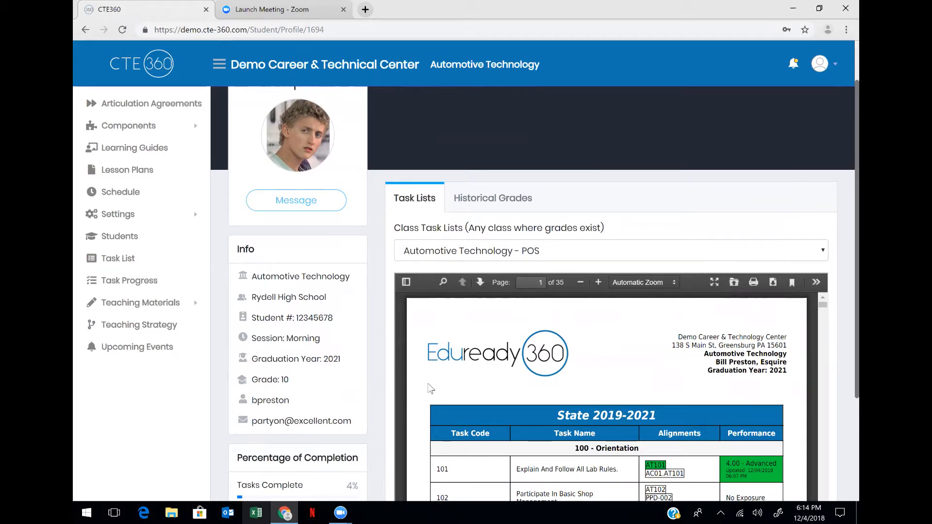
scroll(430, 389, "up", 1)
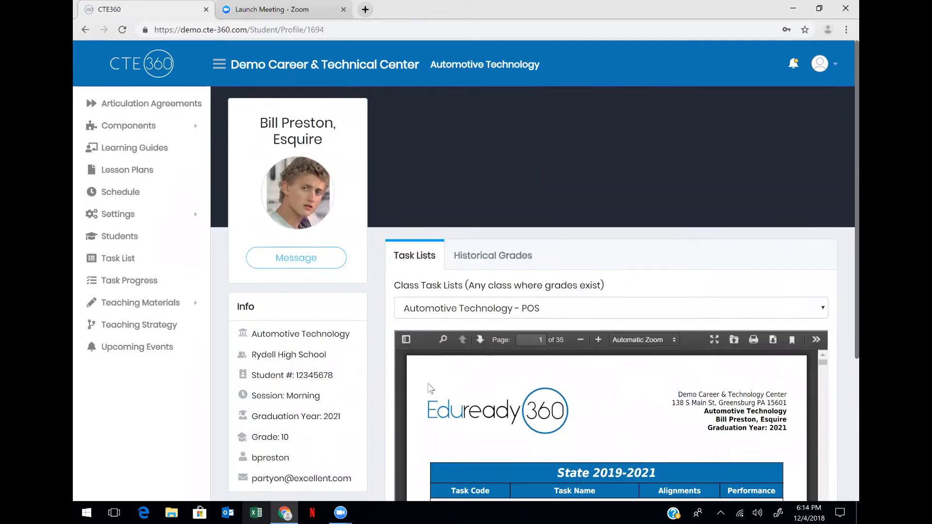
scroll(430, 389, "down", 1)
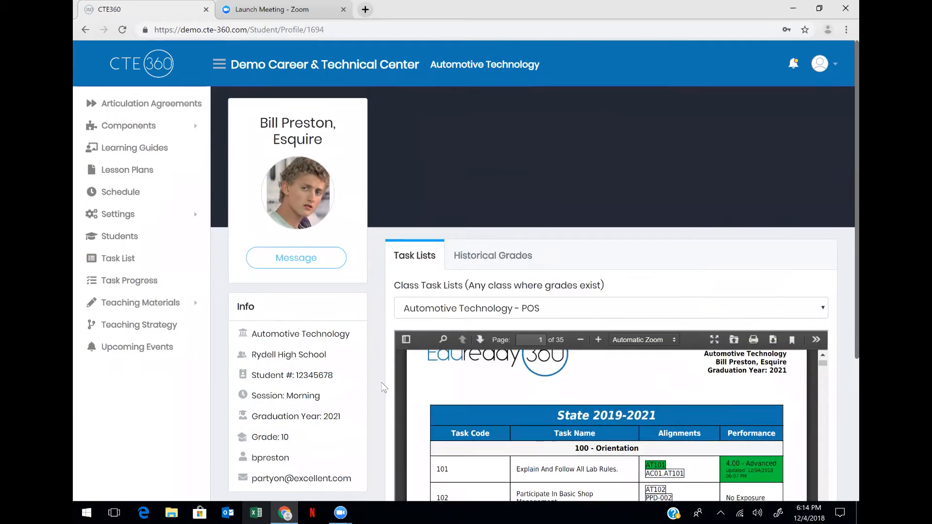
scroll(384, 387, "down", 3)
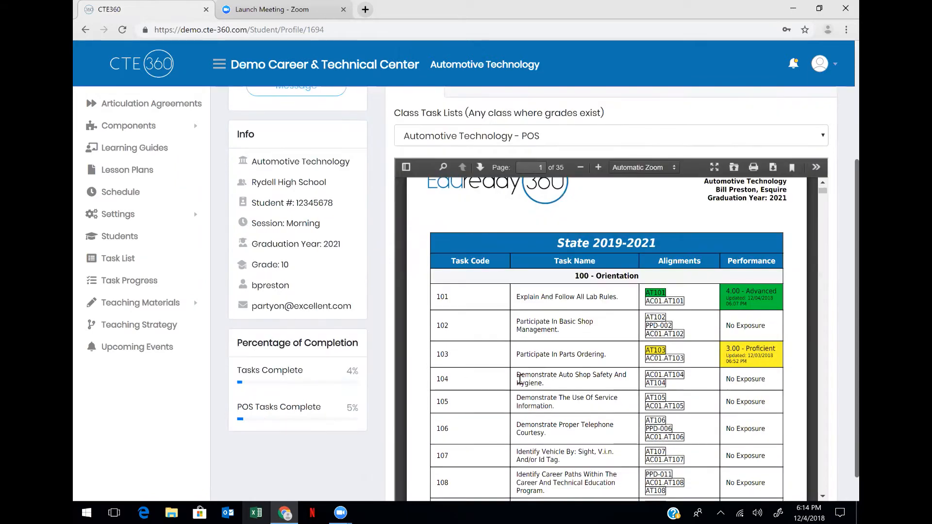
scroll(521, 379, "down", 4)
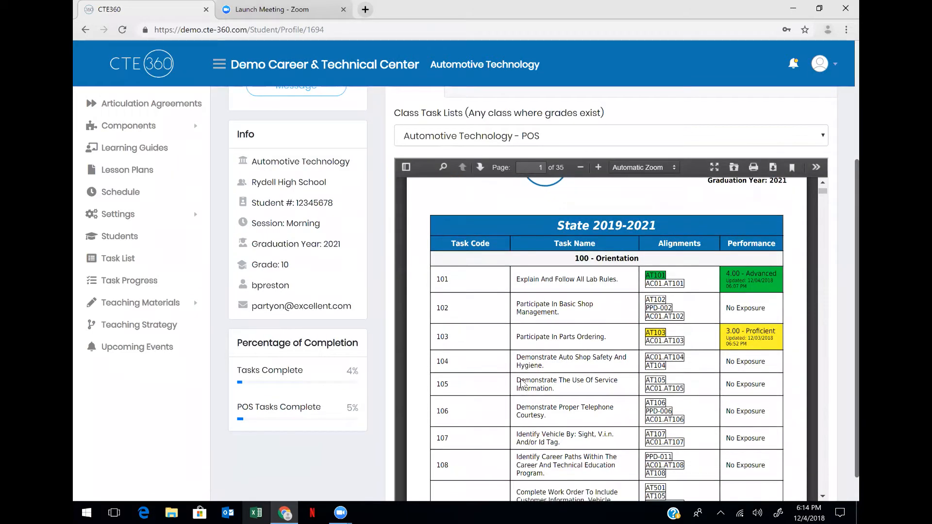
scroll(520, 378, "down", 5)
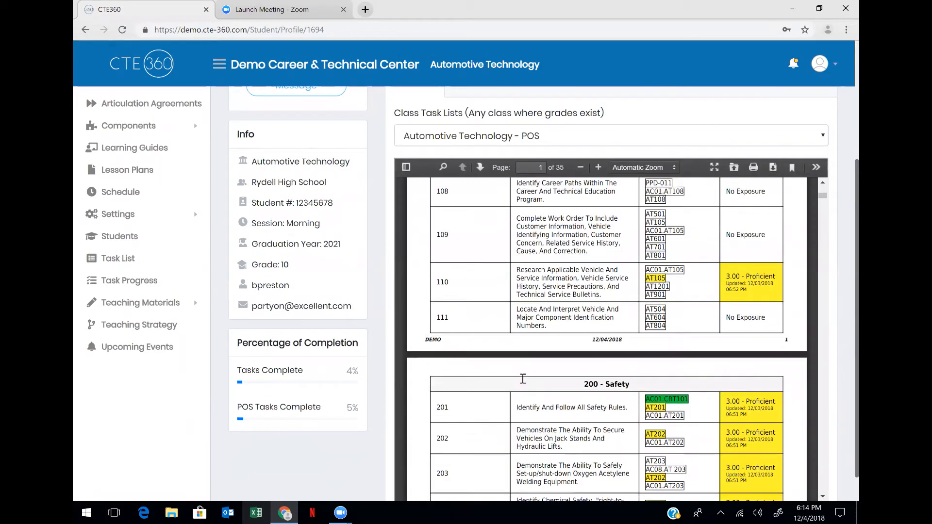
scroll(521, 378, "up", 9)
scroll(523, 380, "down", 1)
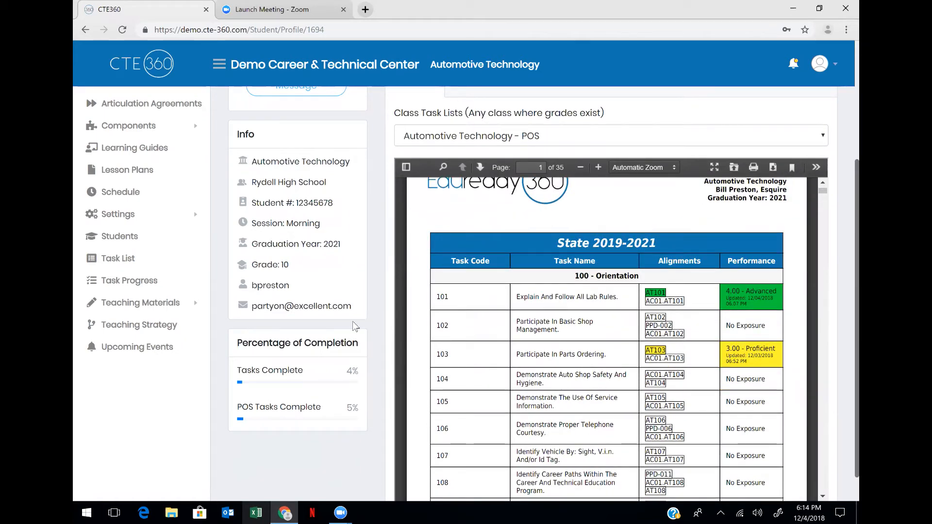
Draft a student group named "New" with two morning students in grades 9 and 10, and discard it without adding it.
left_click(143, 220)
left_click(154, 260)
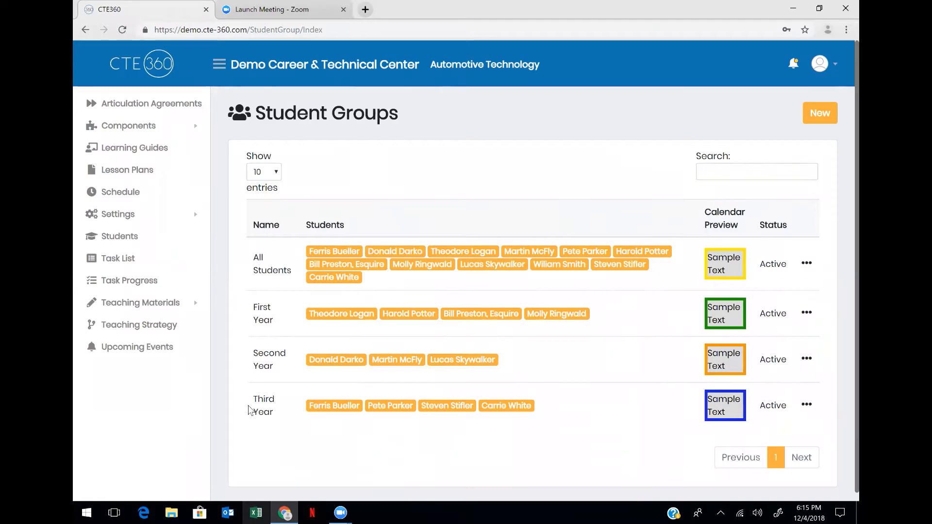
left_click(814, 117)
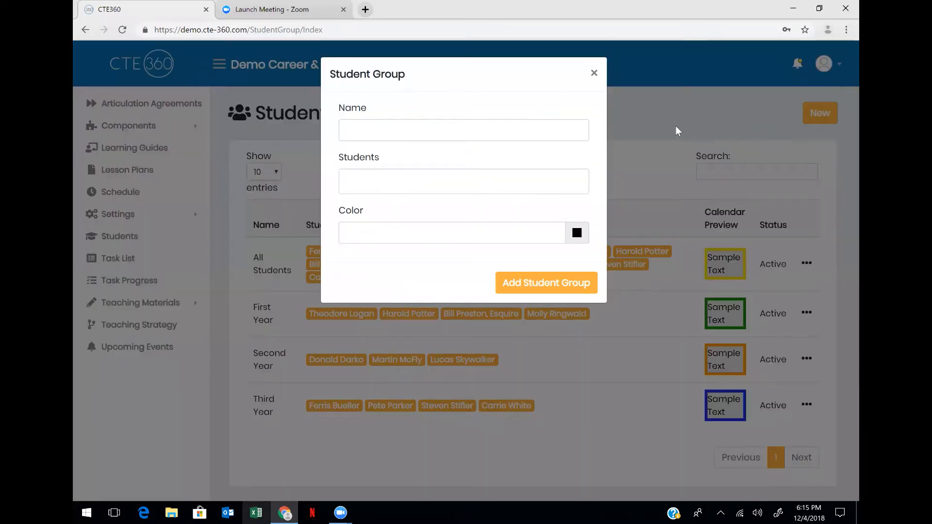
left_click(503, 134)
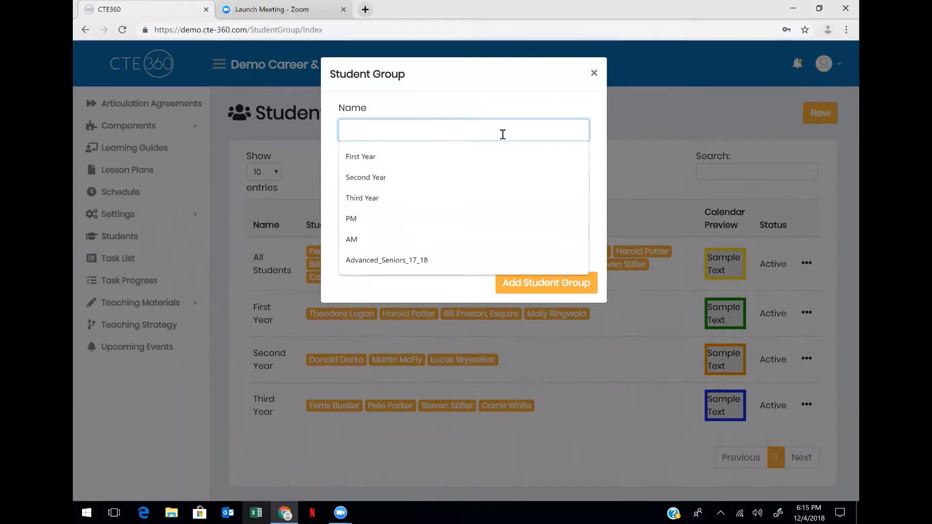
type("New")
left_click(469, 189)
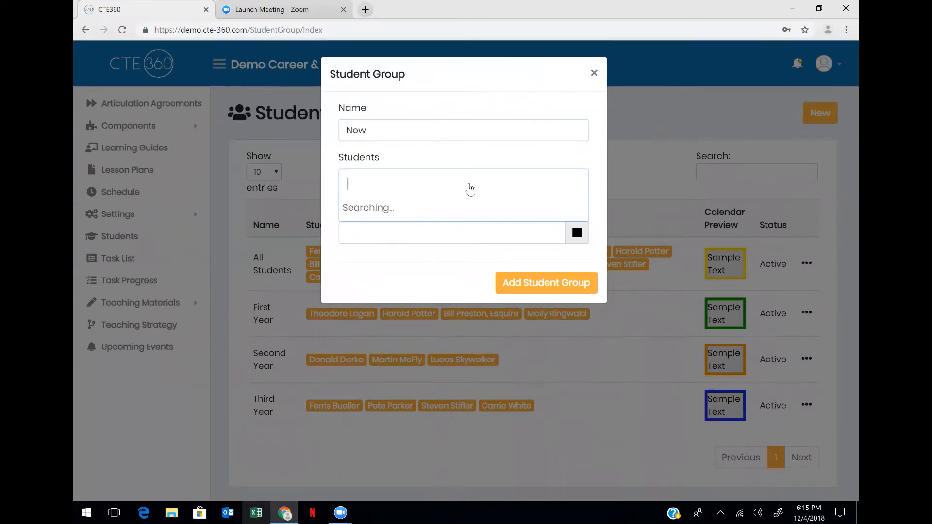
left_click(463, 207)
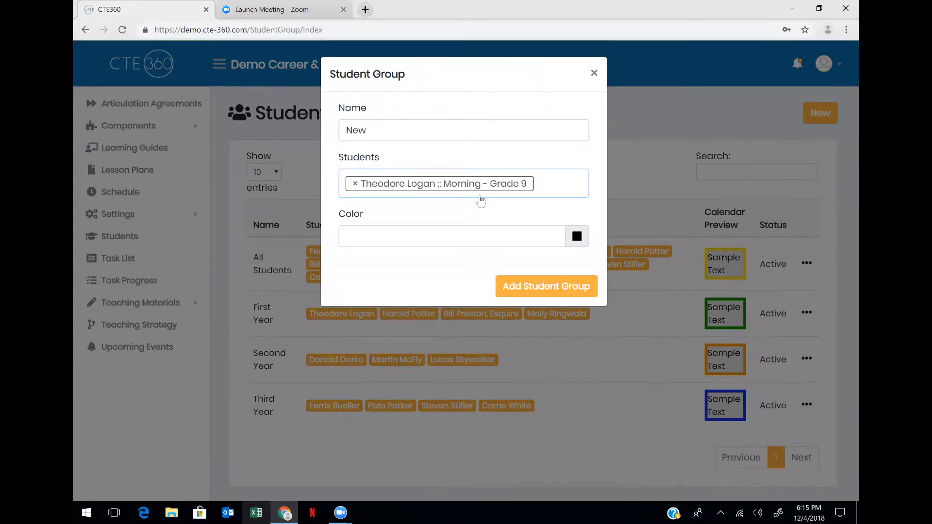
left_click(480, 200)
left_click(471, 243)
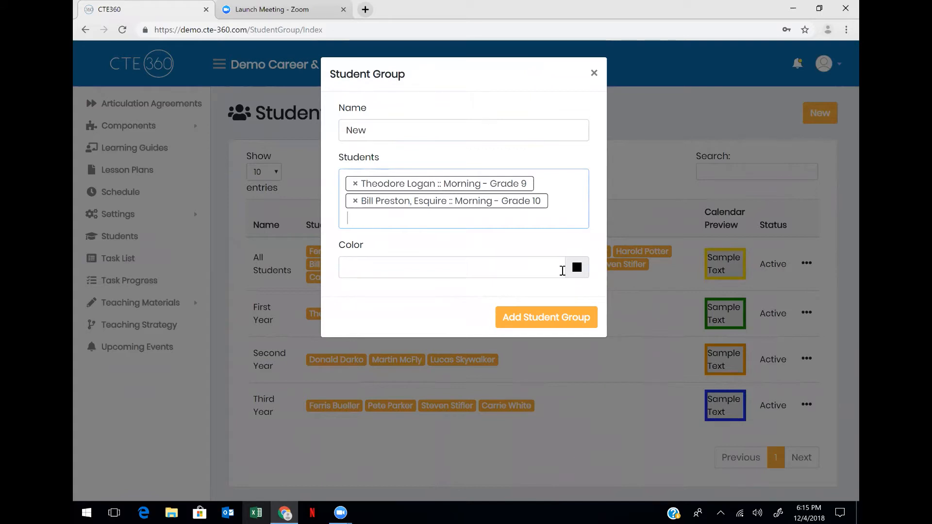
left_click(593, 73)
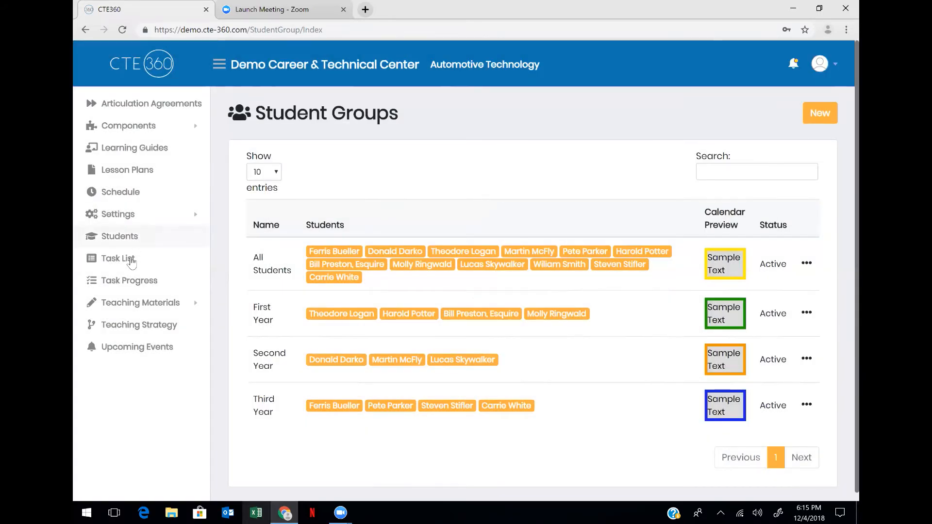
Open Task Progress and show the Current task list.
left_click(136, 283)
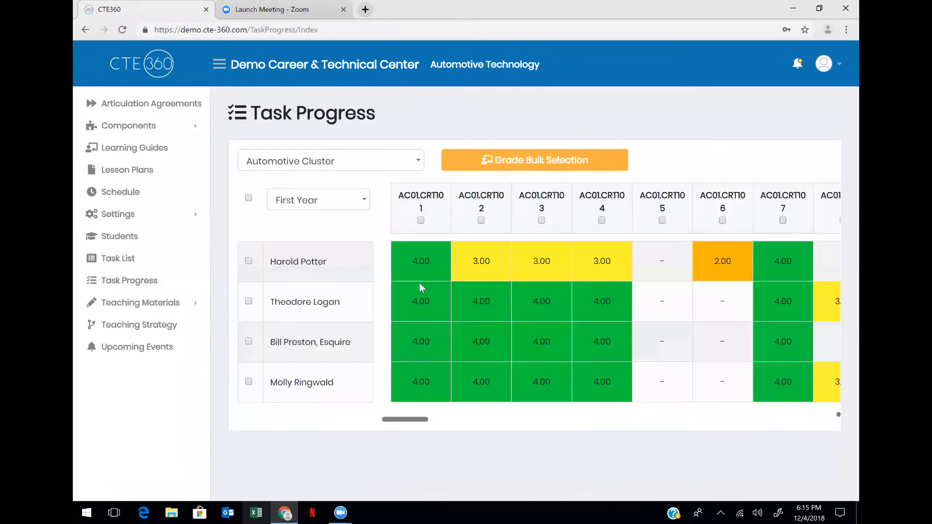
left_click(407, 165)
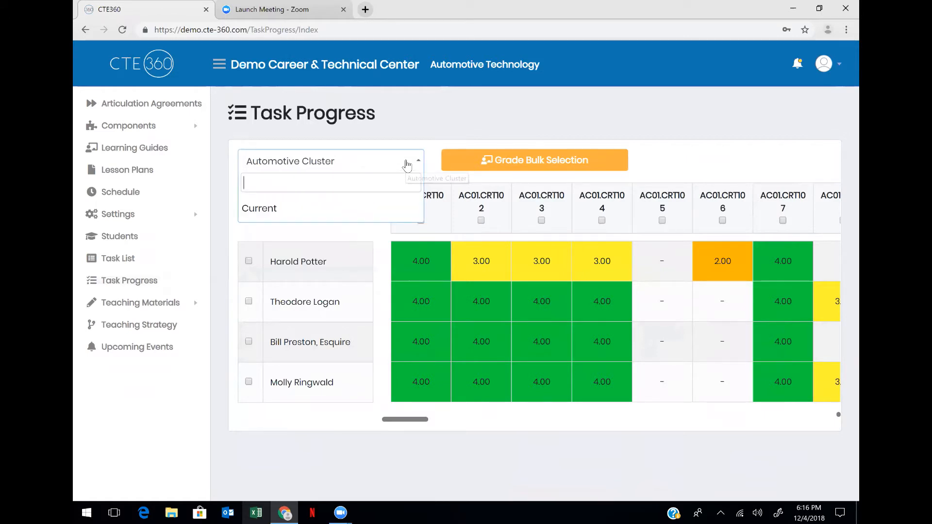
left_click(353, 210)
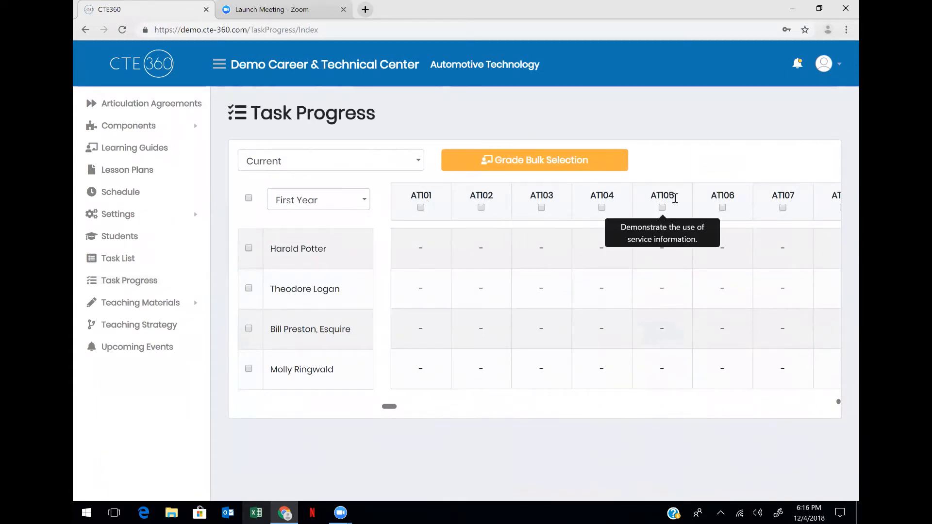
left_click(337, 208)
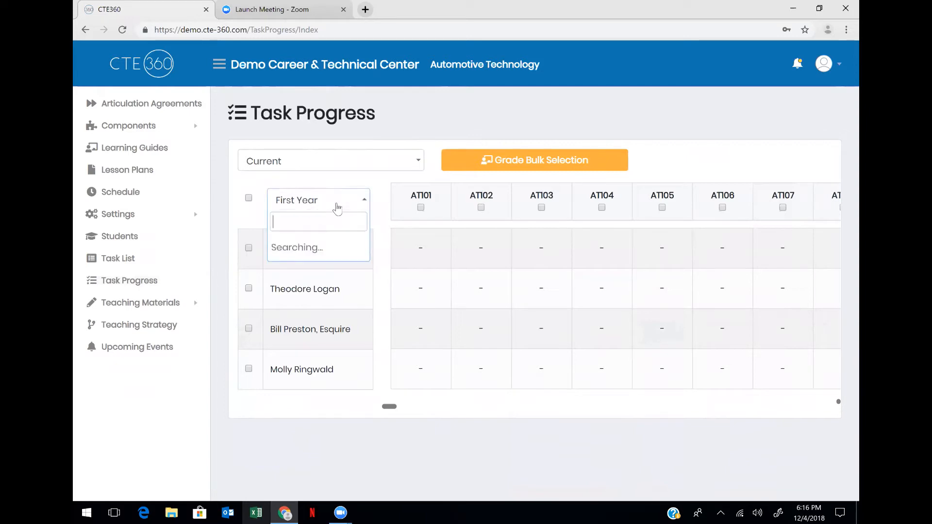
left_click(336, 207)
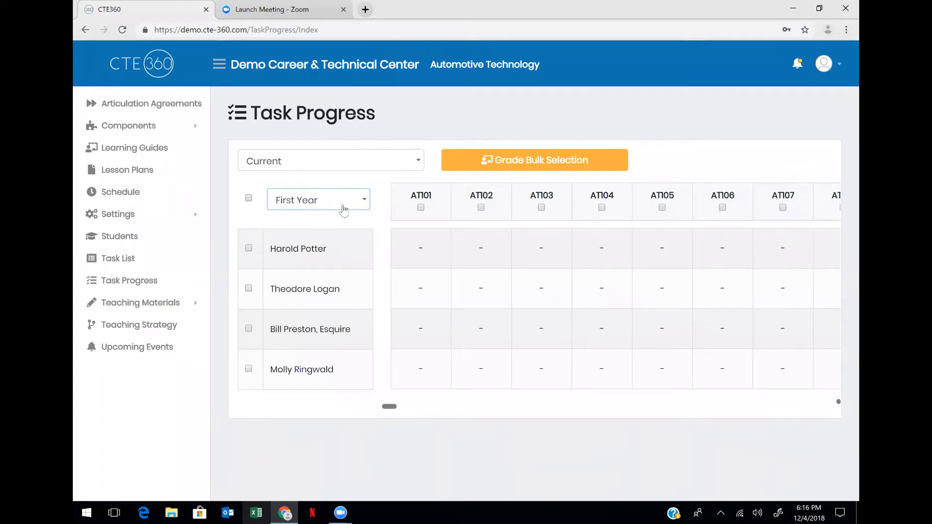
Grade the first student 4.00 on tasks AT101 and AT102 individually.
left_click(439, 250)
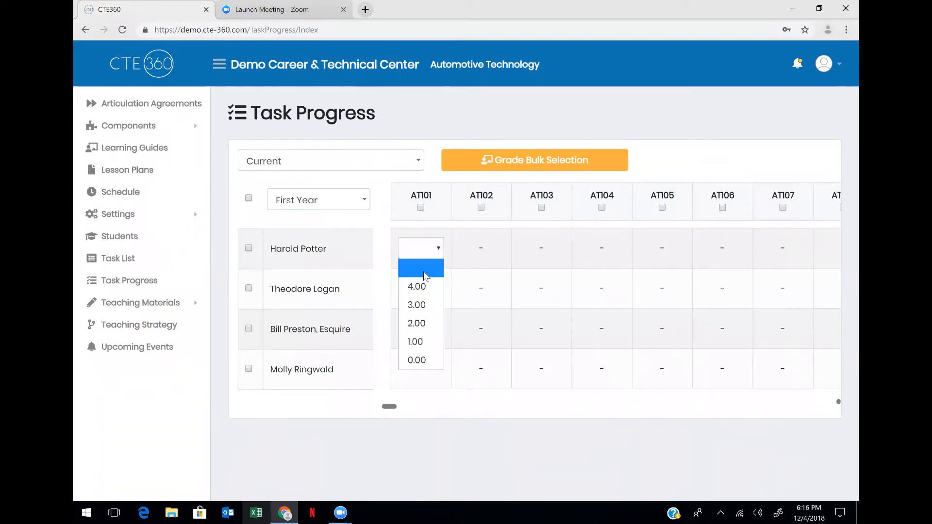
left_click(419, 286)
left_click(498, 249)
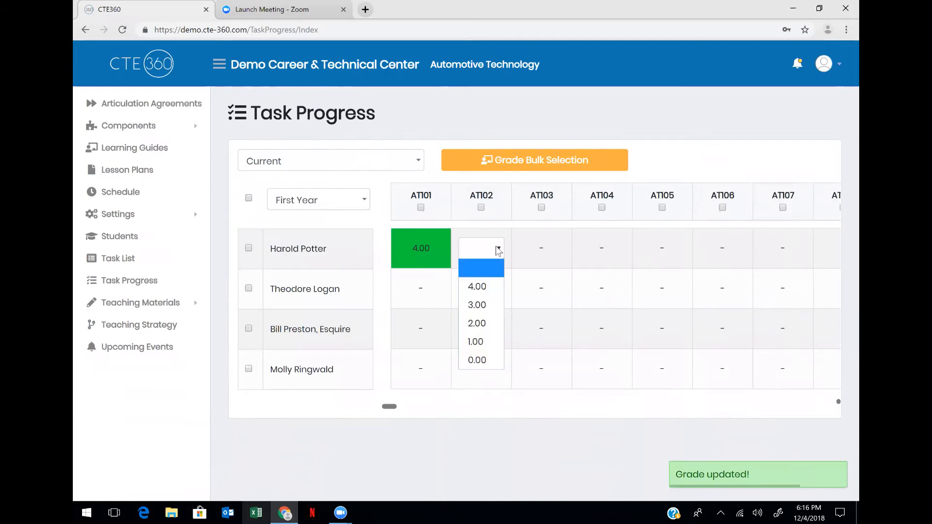
left_click(482, 287)
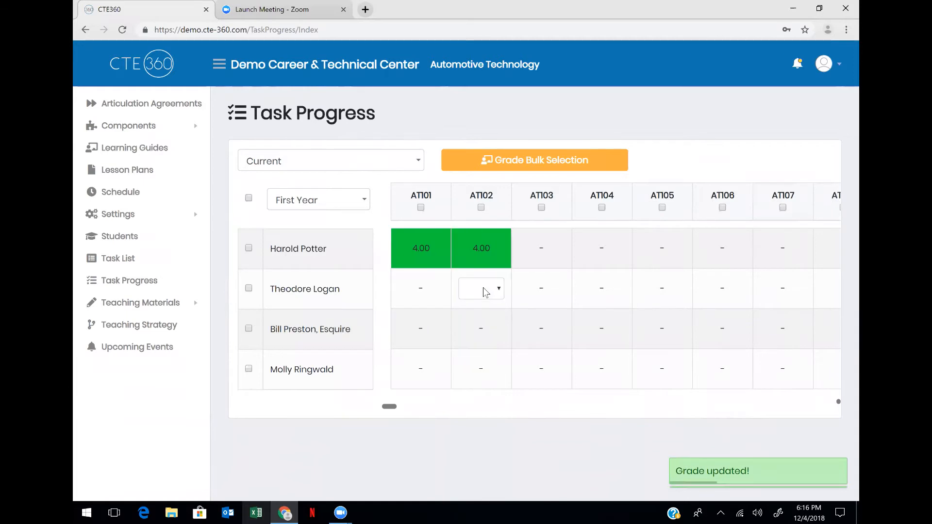
Bulk-grade the first two students with 3.00 on tasks AT101, AT102 and AT103.
left_click(248, 248)
left_click(270, 287)
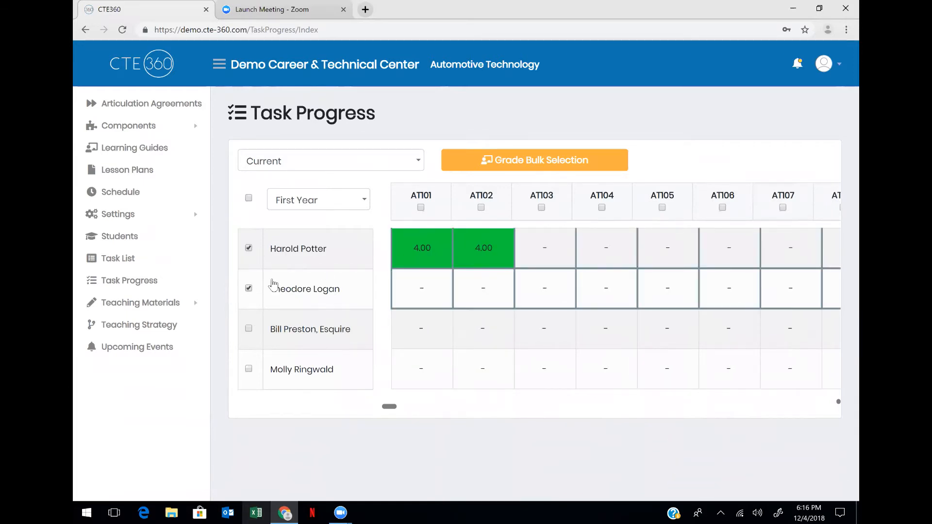
left_click(420, 207)
left_click(481, 207)
left_click(541, 207)
left_click(538, 158)
left_click(525, 135)
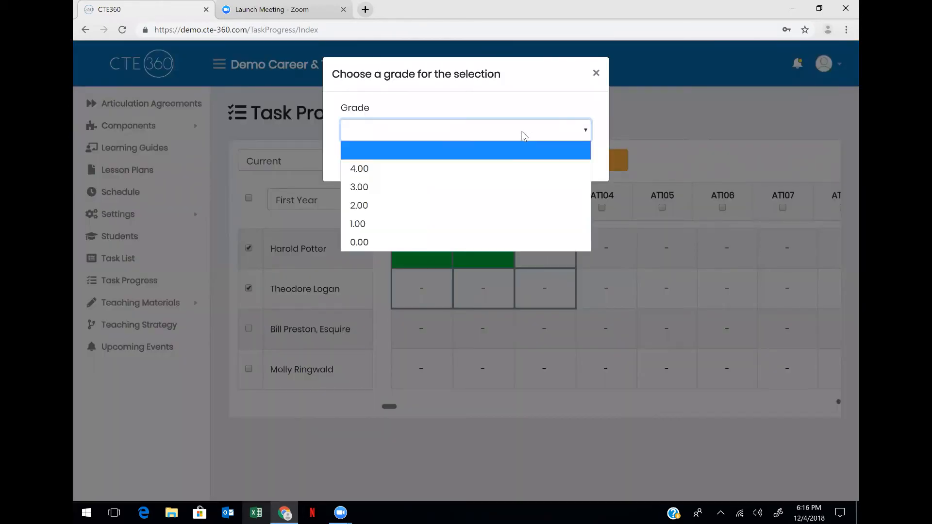
left_click(491, 180)
left_click(363, 164)
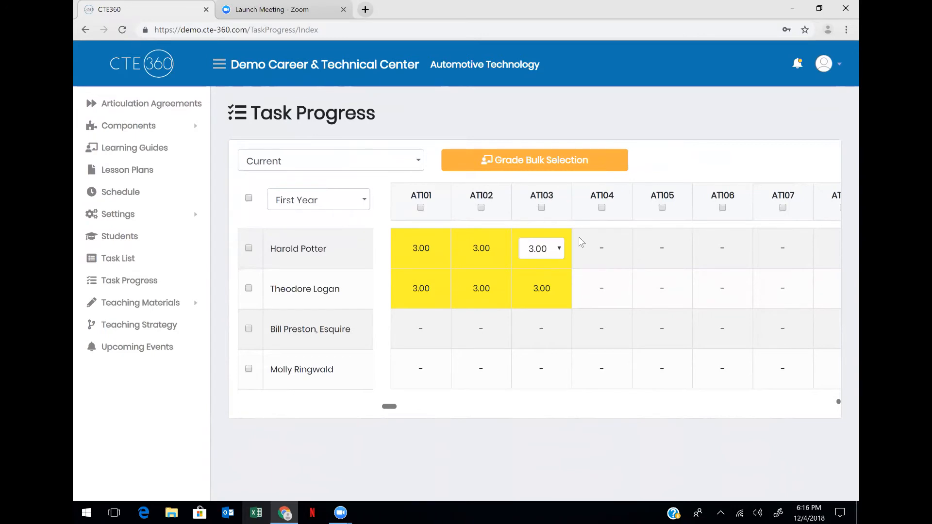
Bulk-grade the third and fourth students with 3.00 on tasks AT104, AT105 and AT106.
left_click(601, 208)
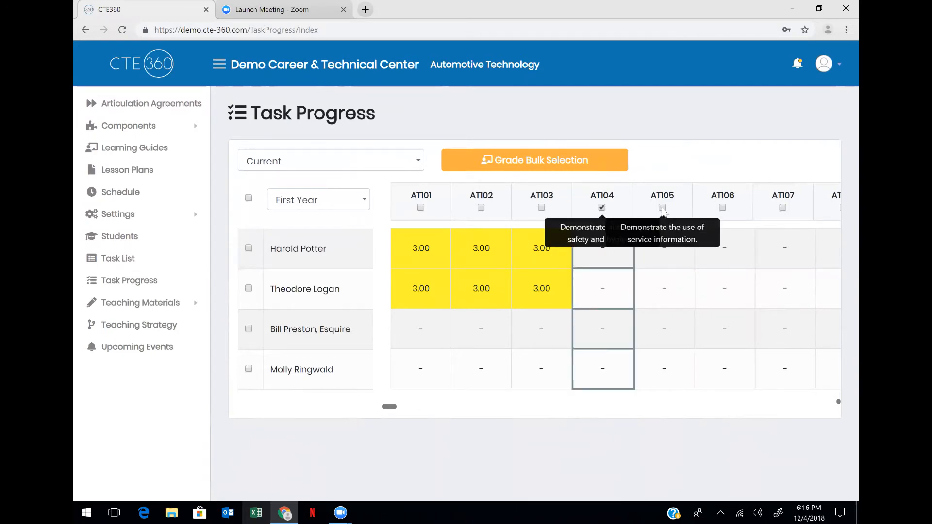
left_click(662, 208)
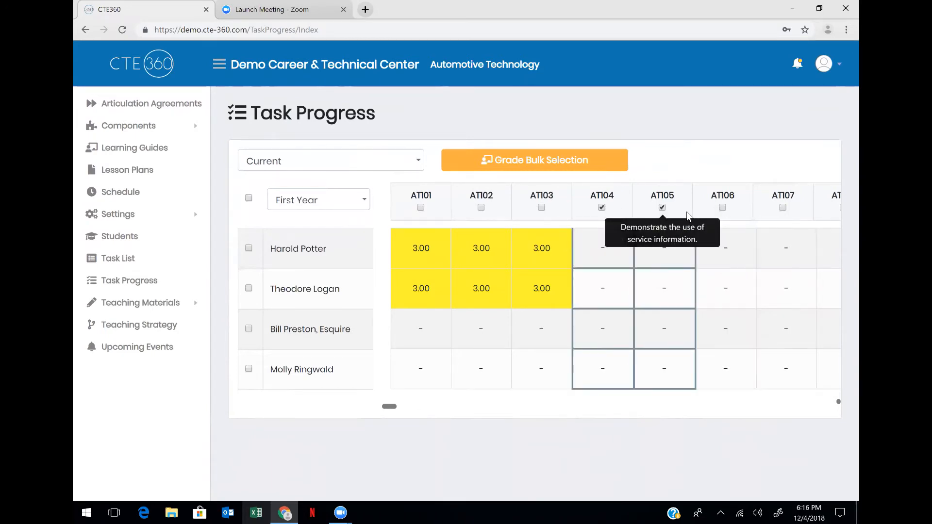
left_click(722, 208)
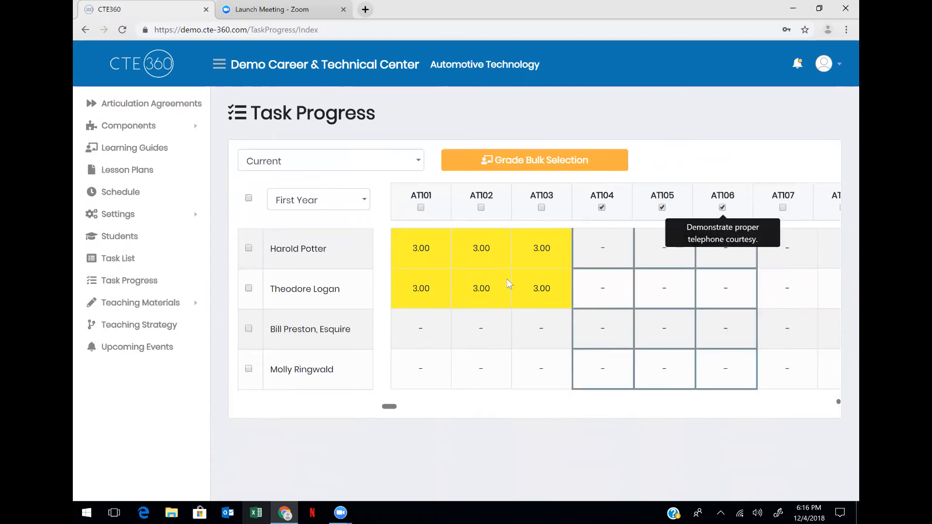
left_click(249, 329)
left_click(248, 369)
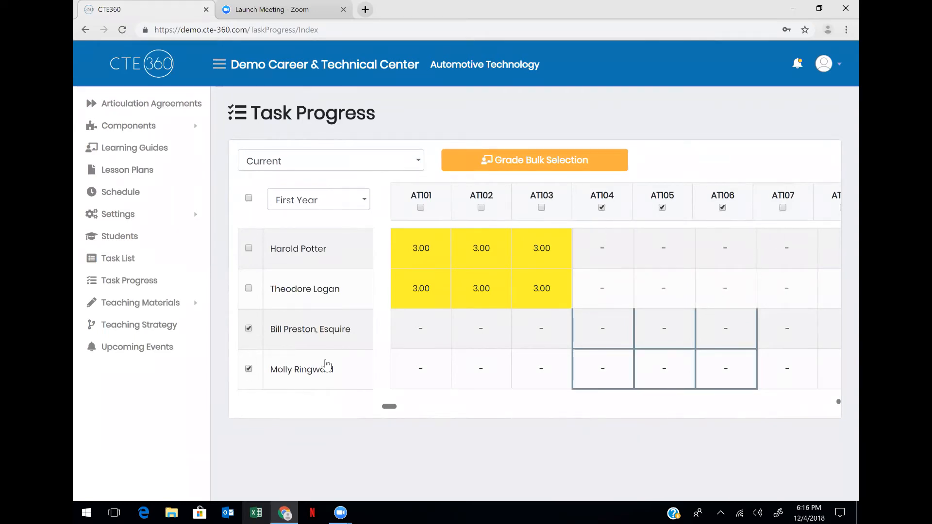
left_click(576, 160)
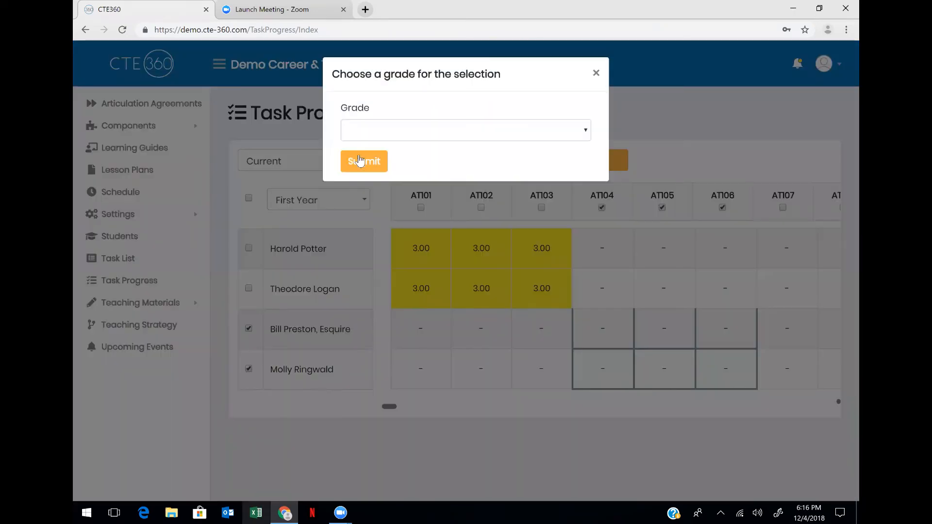
left_click(424, 136)
left_click(405, 186)
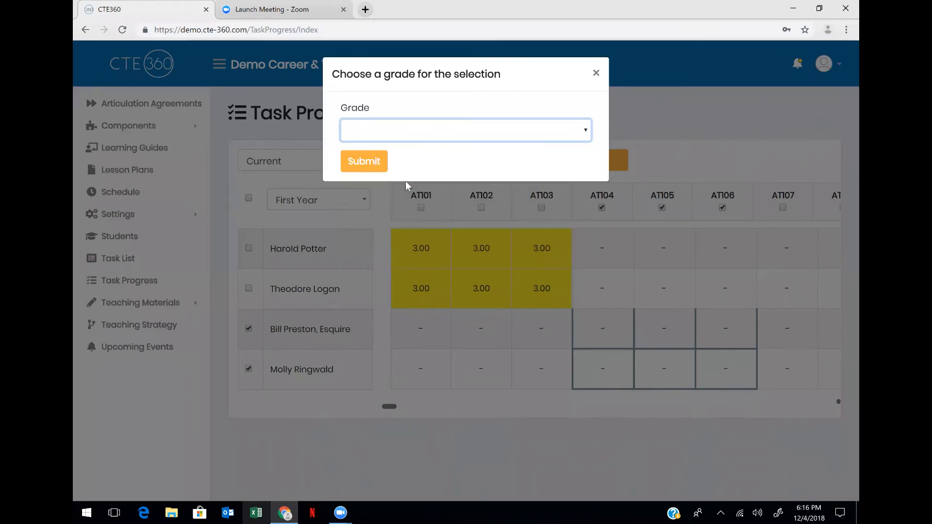
left_click(364, 162)
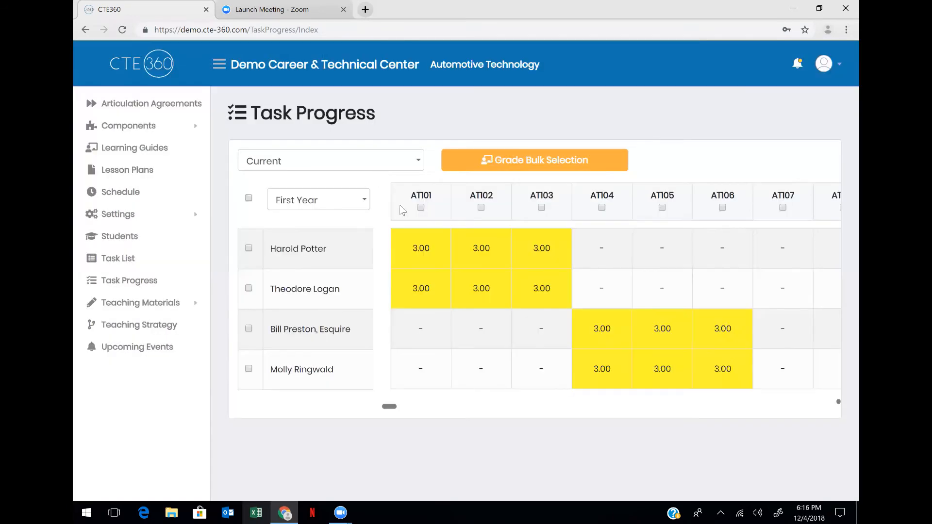
Set the third student's grades on tasks AT104 and AT105 to 4.00 individually.
left_click(618, 331)
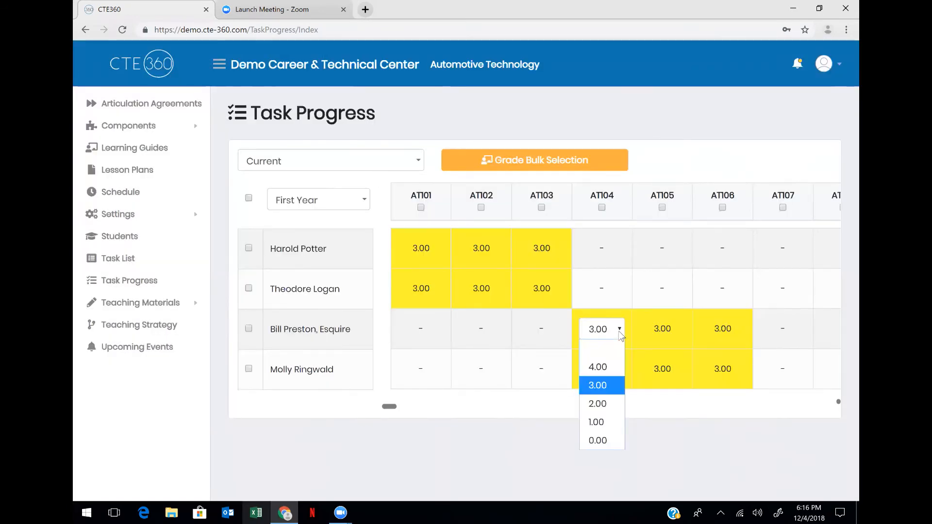
left_click(605, 364)
left_click(678, 329)
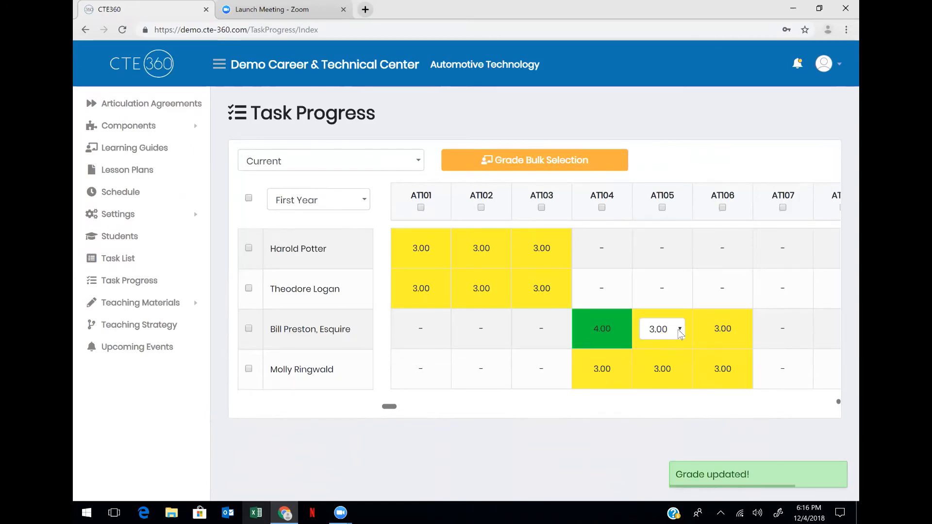
left_click(678, 329)
left_click(657, 367)
left_click(498, 372)
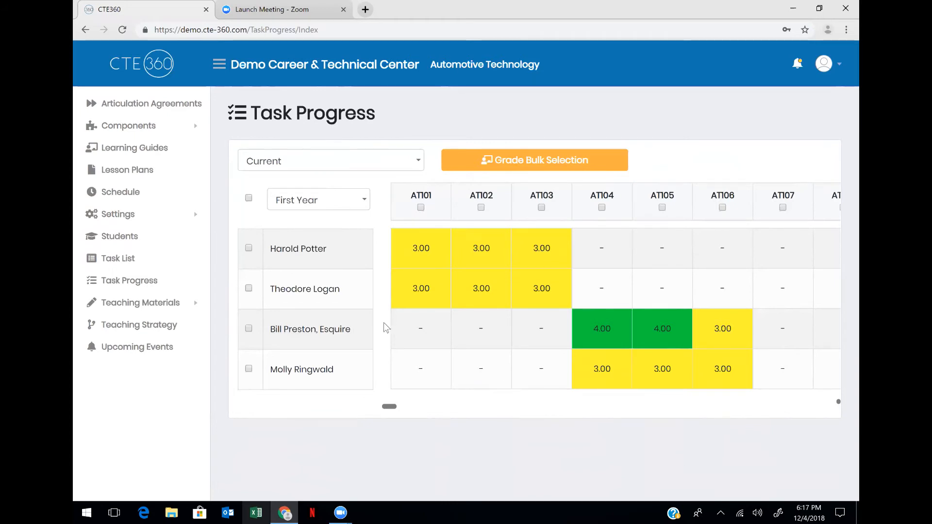
Bulk-grade only the third student with 4.00 on tasks AT101 through AT108, AT201 and AT202.
left_click(249, 329)
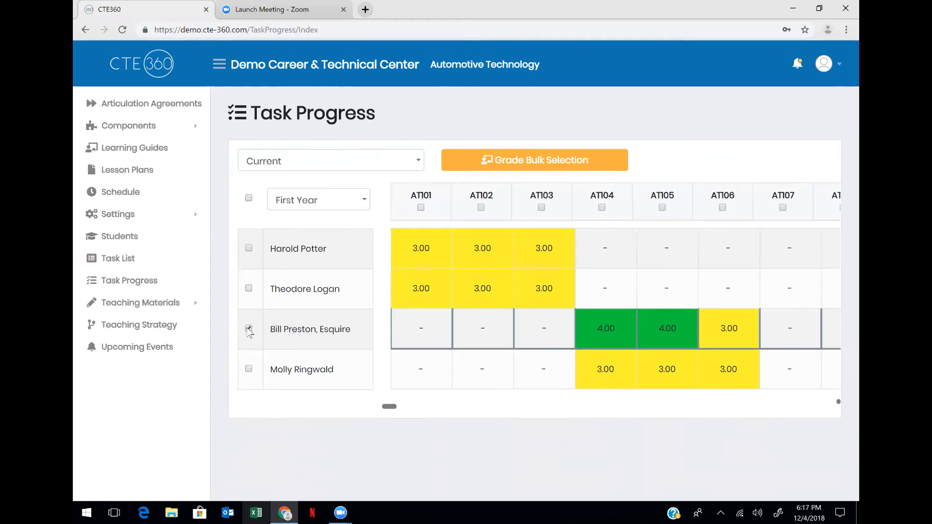
mouse_move(479, 333)
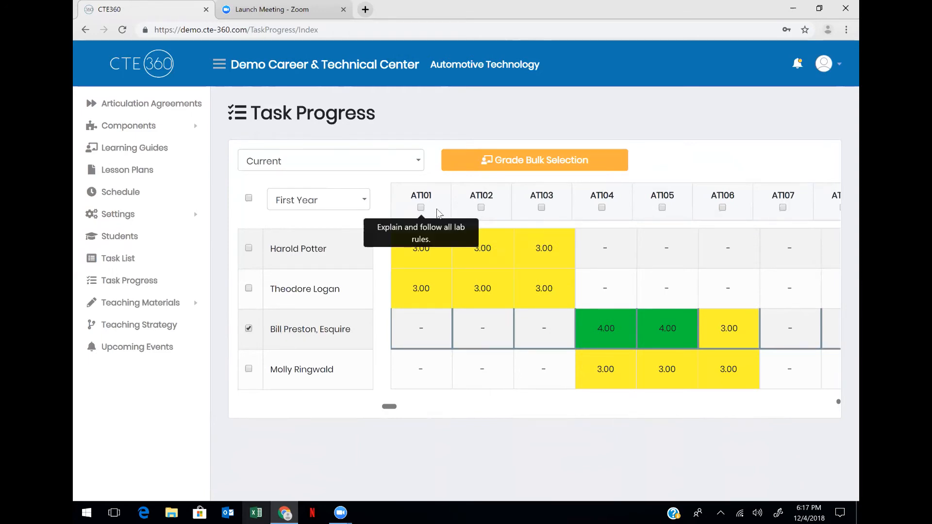
left_click(421, 208)
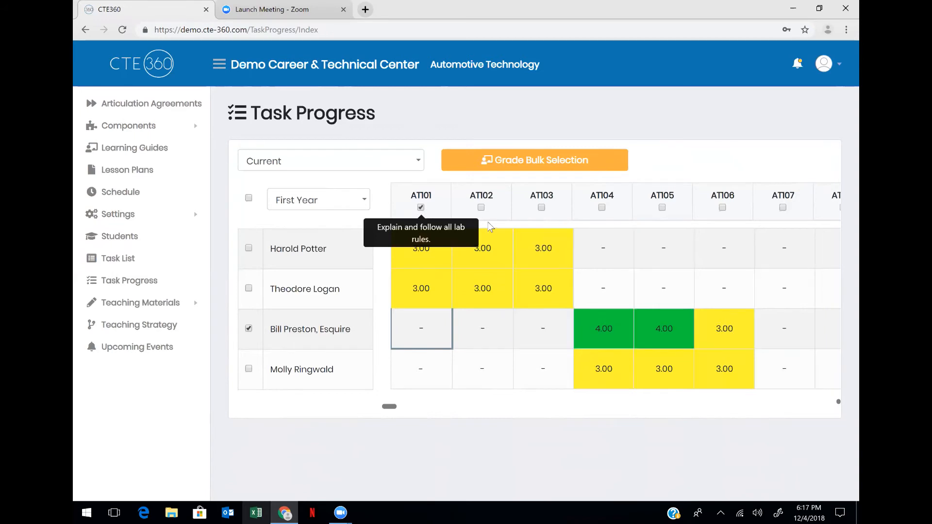
left_click(481, 208)
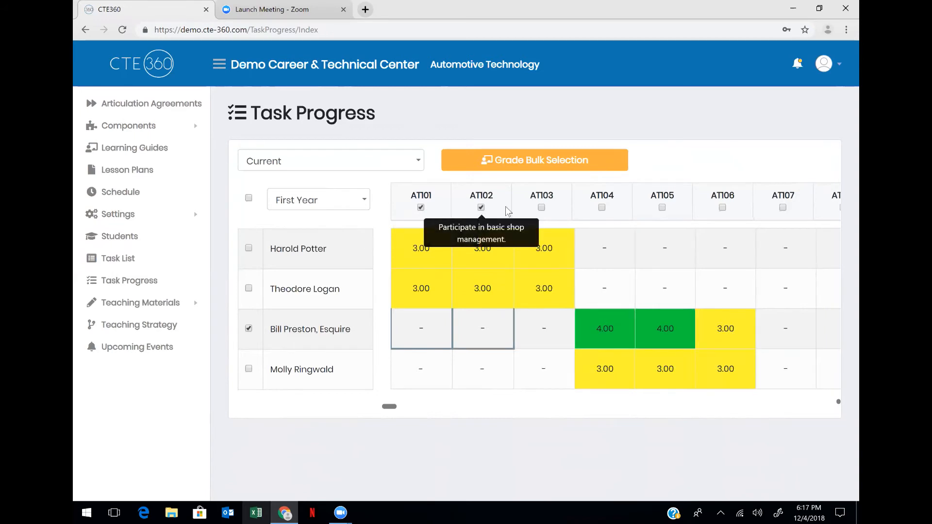
left_click(542, 210)
left_click(601, 207)
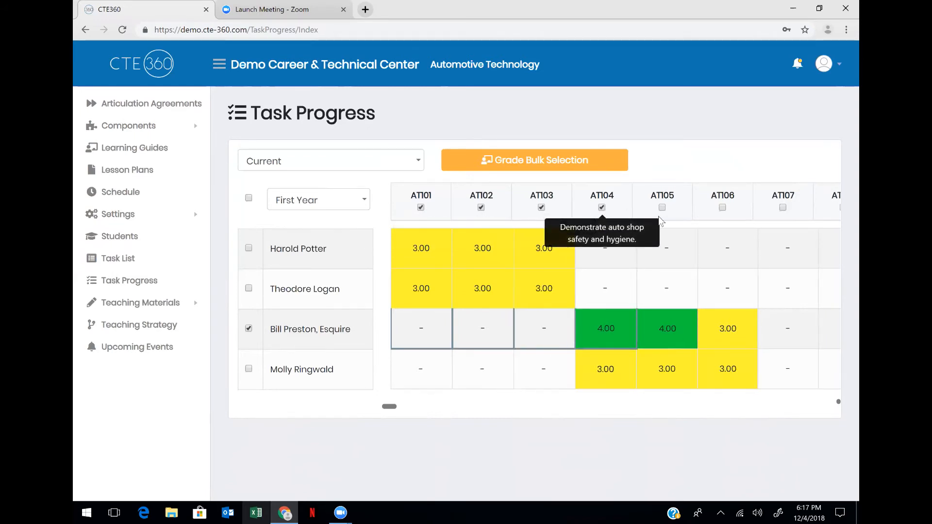
left_click(662, 209)
left_click(722, 208)
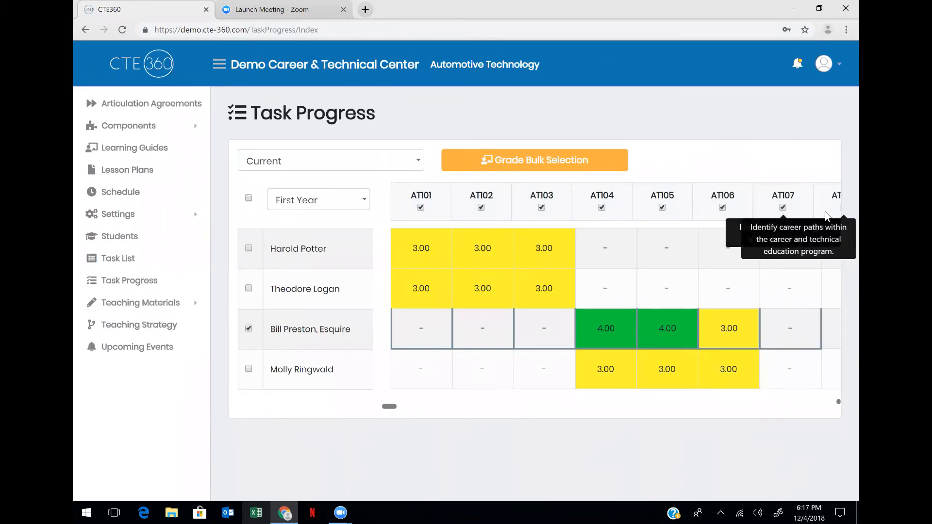
left_click_drag(388, 406, 401, 406)
left_click(471, 208)
left_click(531, 207)
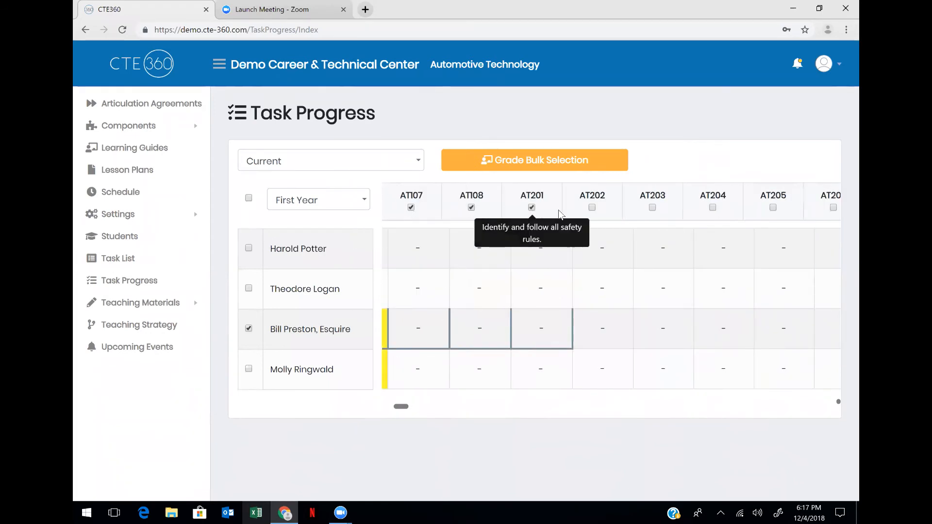
left_click(592, 208)
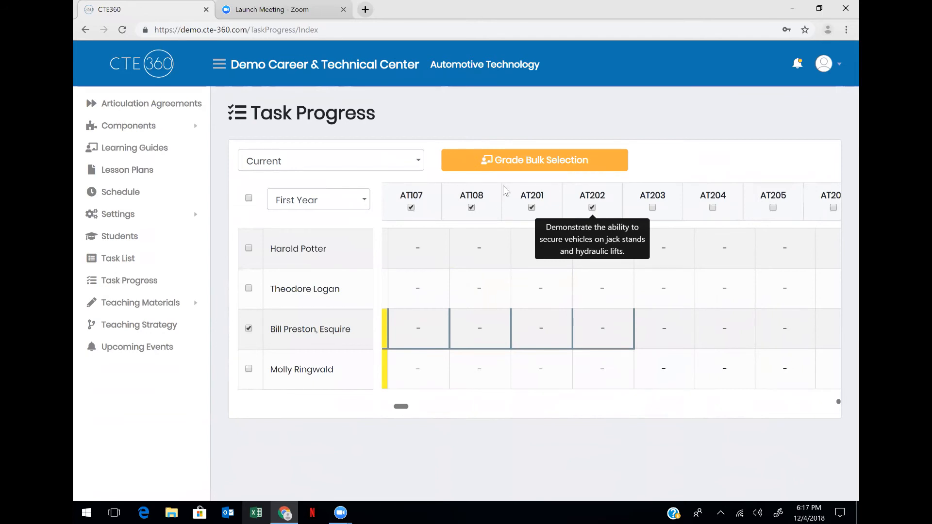
left_click(511, 160)
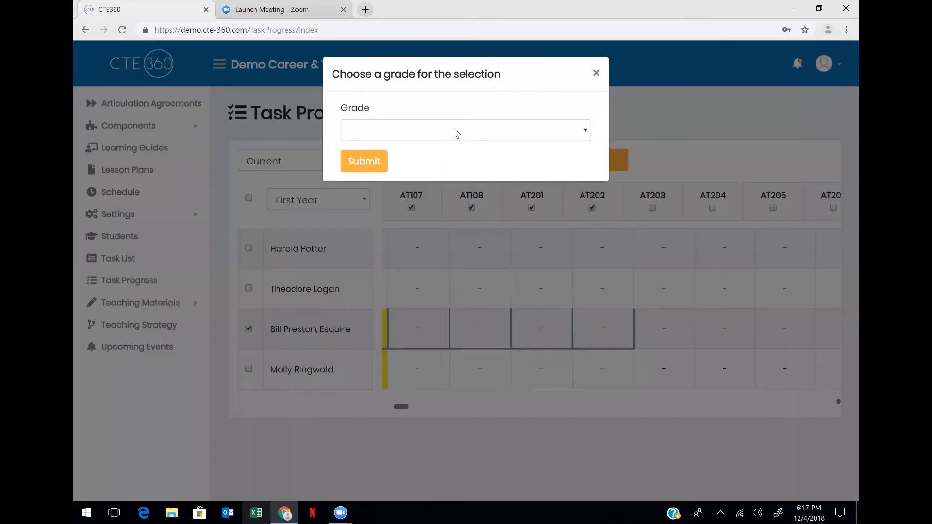
left_click(453, 130)
left_click(442, 166)
left_click(371, 165)
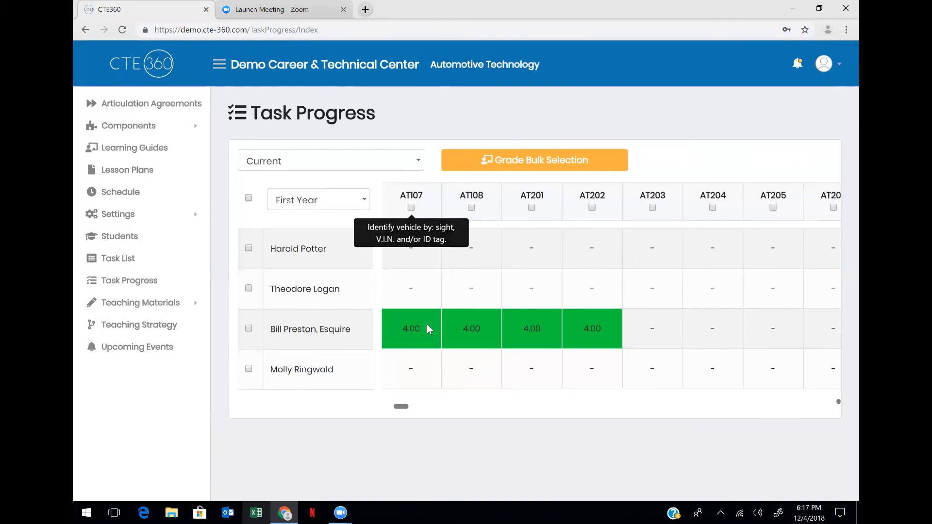
left_click(426, 327)
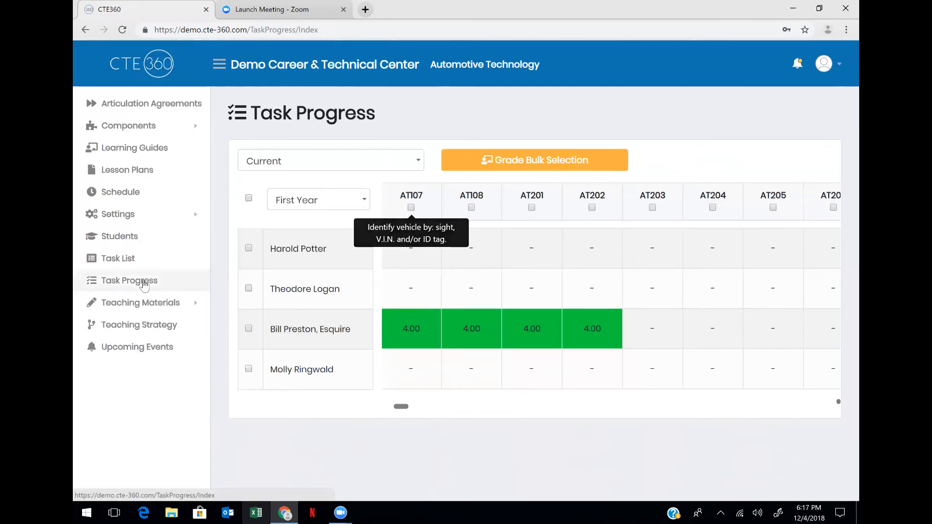
Find the third student by first name in Students, open the profile, and review the completion percentages and Automotive Technology - POS task list.
left_click(137, 243)
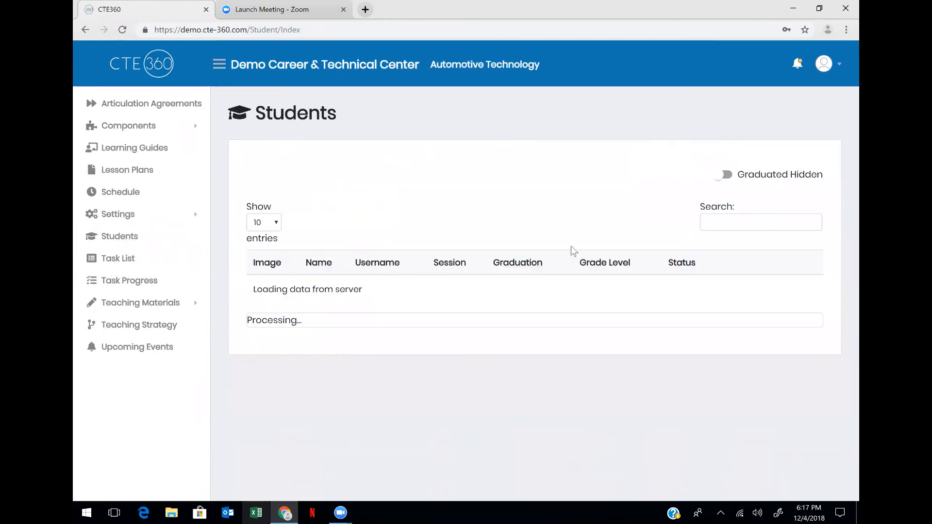
left_click(729, 216)
type("bill")
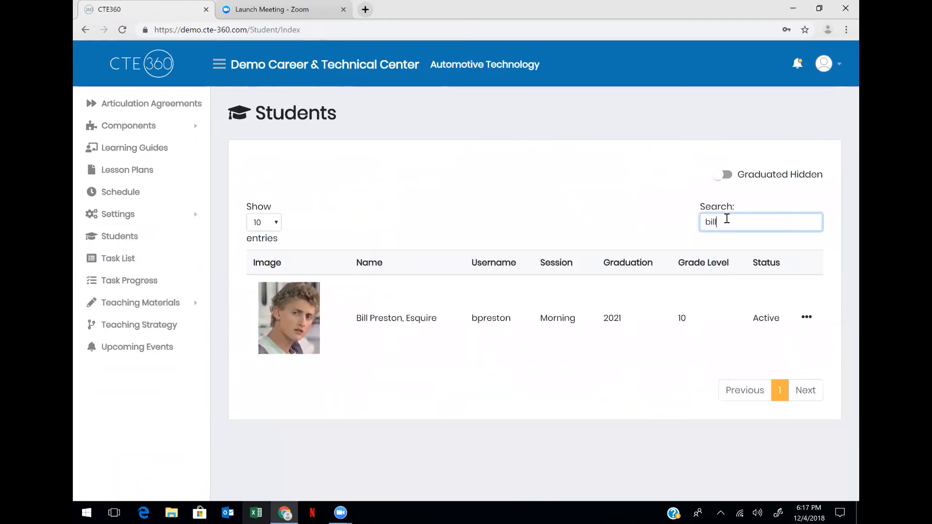
left_click(807, 318)
left_click(771, 339)
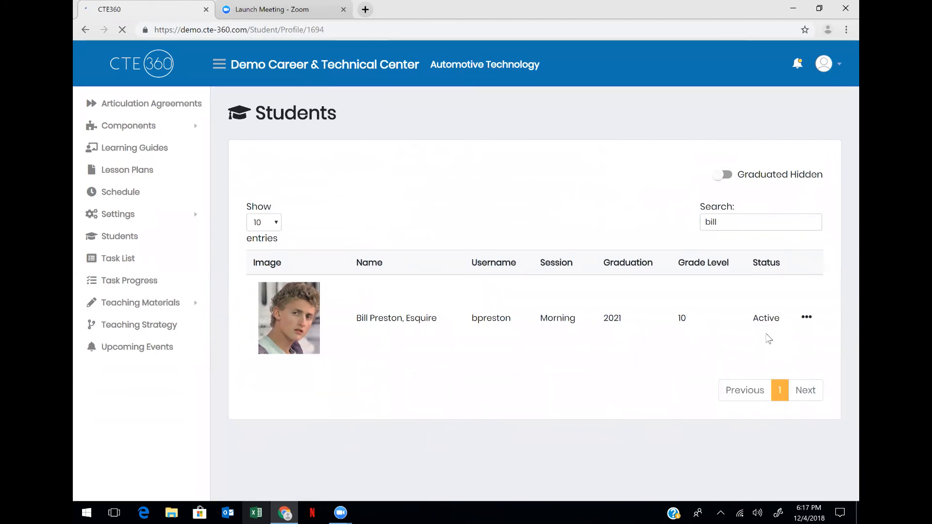
scroll(316, 365, "down", 2)
scroll(320, 368, "down", 2)
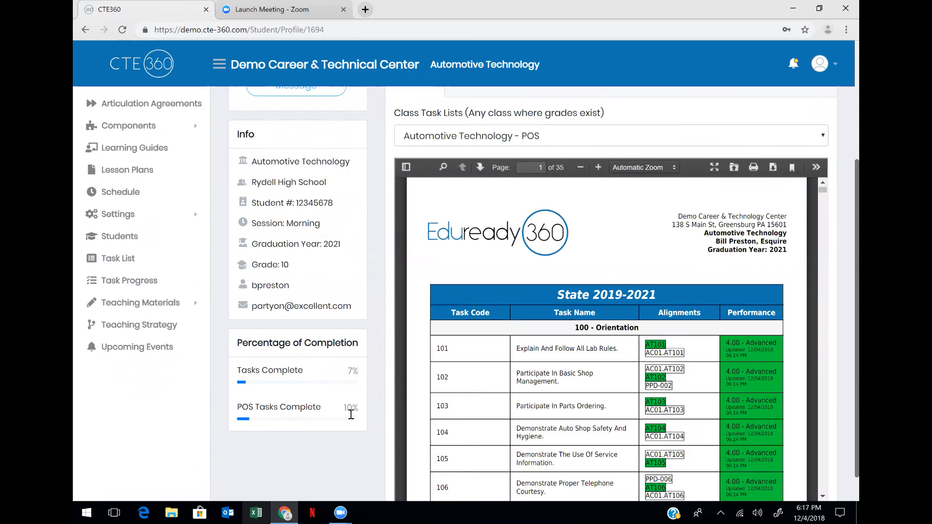
scroll(541, 396, "down", 3)
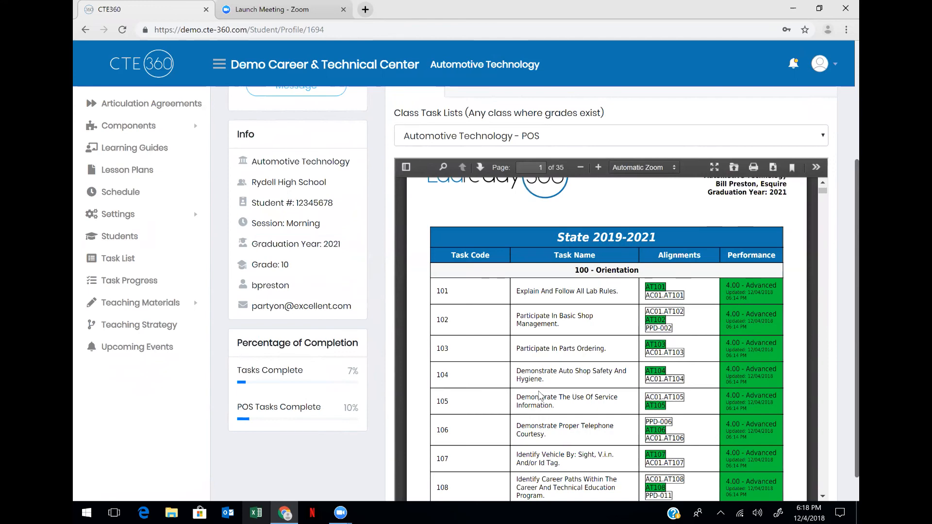
scroll(540, 395, "down", 3)
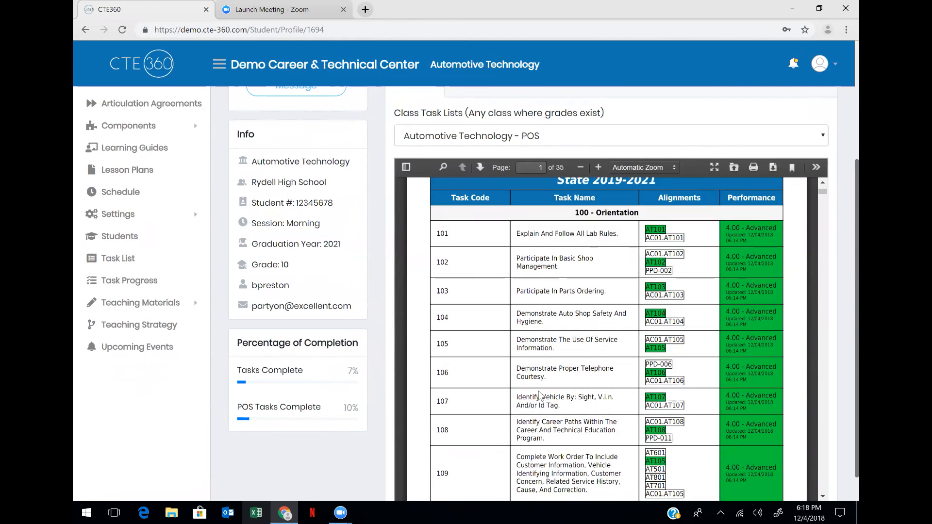